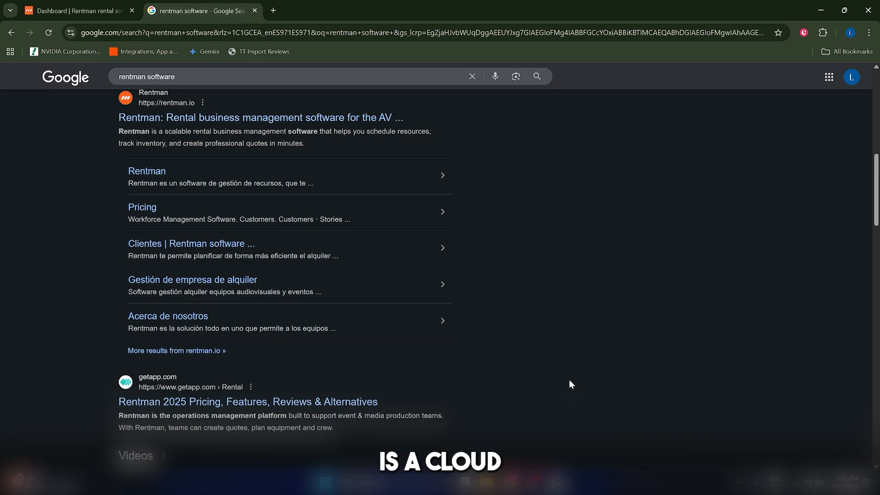
Browse the search results and the Rentman website homepage.
{"action": "scroll", "coordinate": [569, 384], "scroll_direction": "down", "scroll_amount": 1}
{"action": "scroll", "coordinate": [569, 384], "scroll_direction": "up", "scroll_amount": 1}
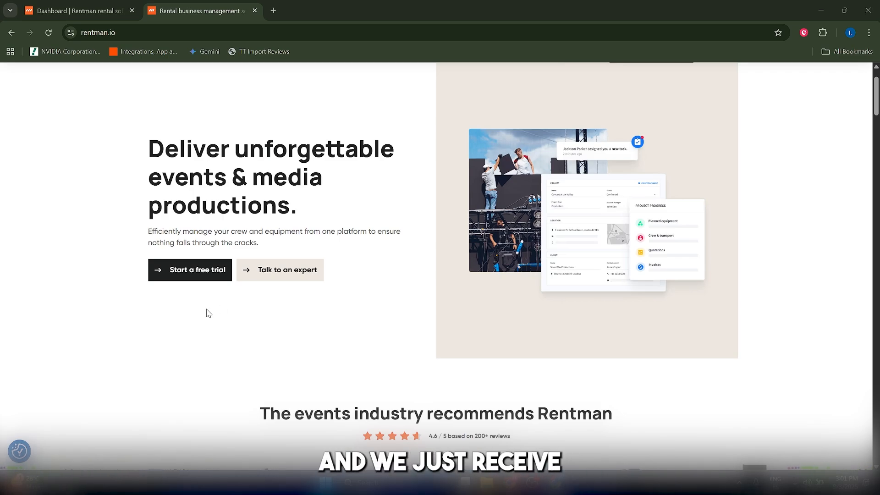
{"action": "scroll", "coordinate": [208, 314], "scroll_direction": "down", "scroll_amount": 1}
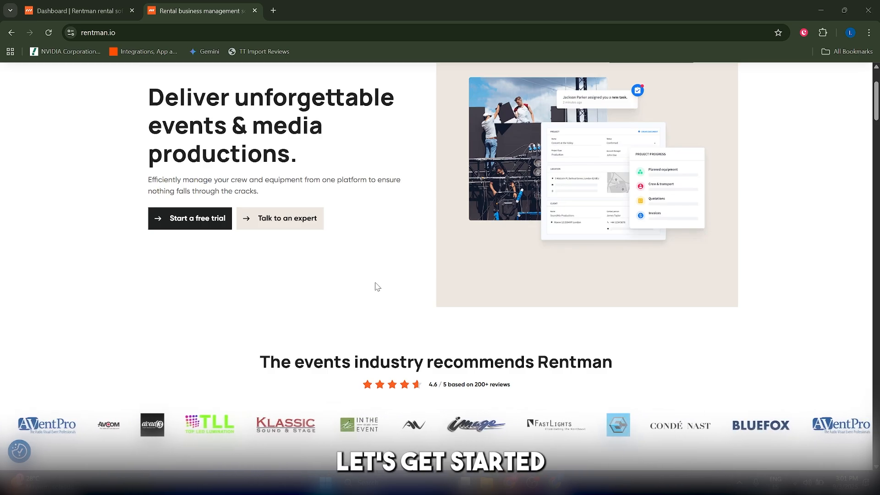
{"action": "scroll", "coordinate": [373, 287], "scroll_direction": "down", "scroll_amount": 4}
{"action": "scroll", "coordinate": [373, 287], "scroll_direction": "up", "scroll_amount": 5}
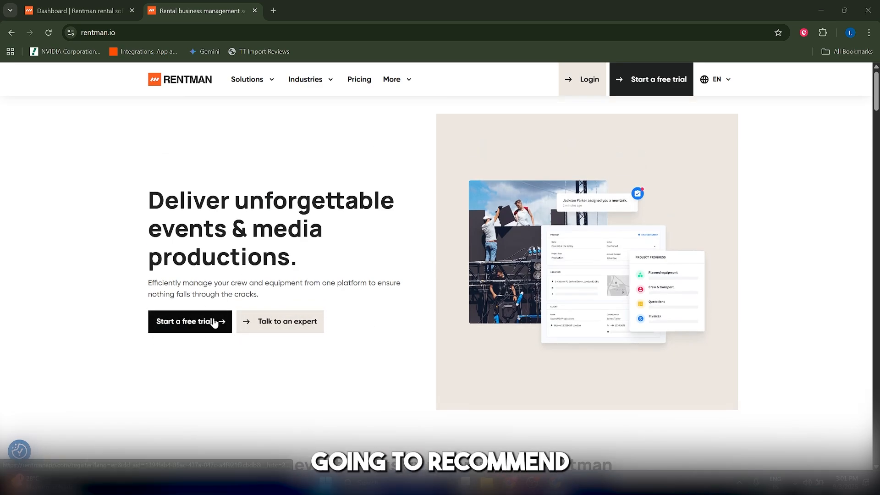
Switch to the Rentman dashboard and open the Projects list.
{"action": "left_click", "coordinate": [85, 9]}
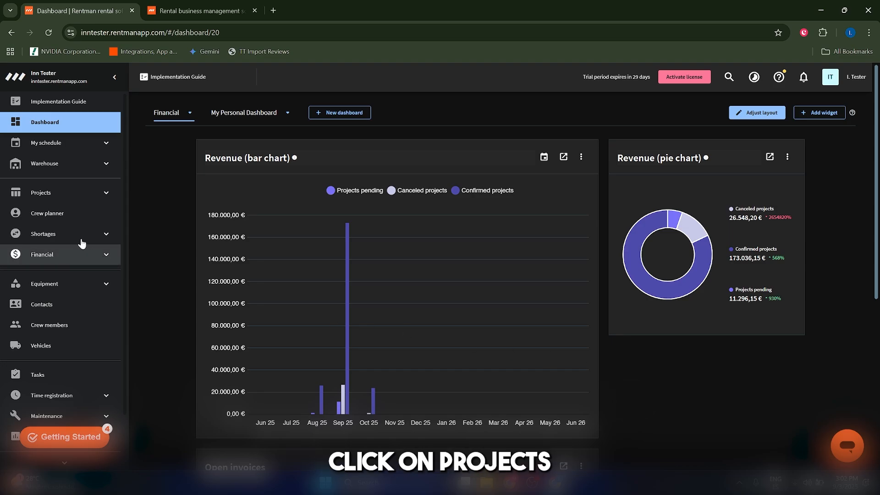
{"action": "left_click", "coordinate": [68, 193]}
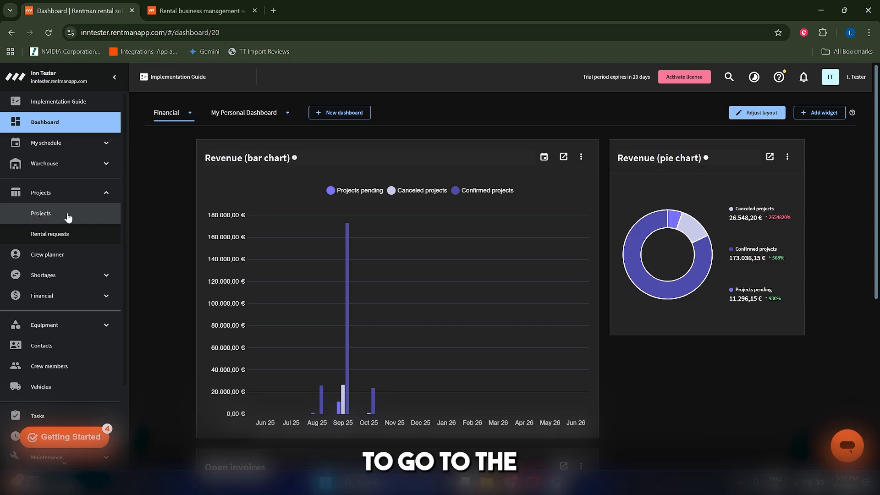
{"action": "left_click", "coordinate": [68, 215]}
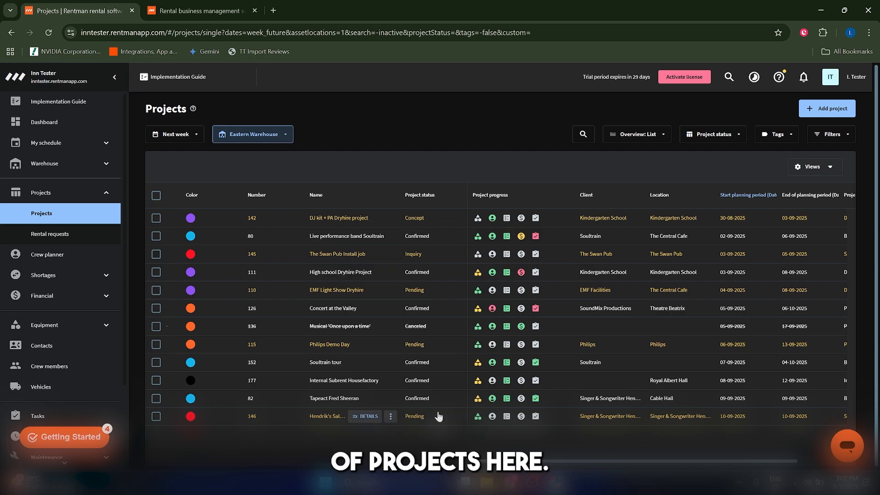
Start a new regular project from the Blank project template.
{"action": "scroll", "coordinate": [435, 406], "scroll_direction": "down", "scroll_amount": 1}
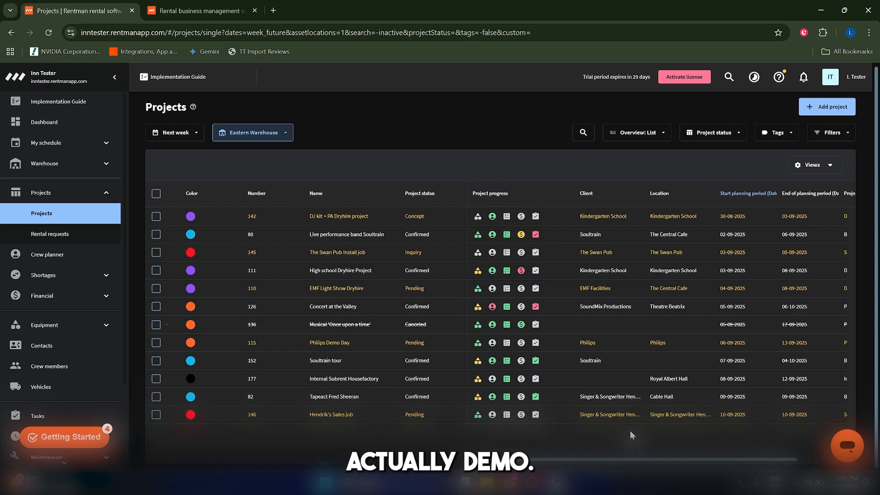
{"action": "left_click", "coordinate": [820, 106]}
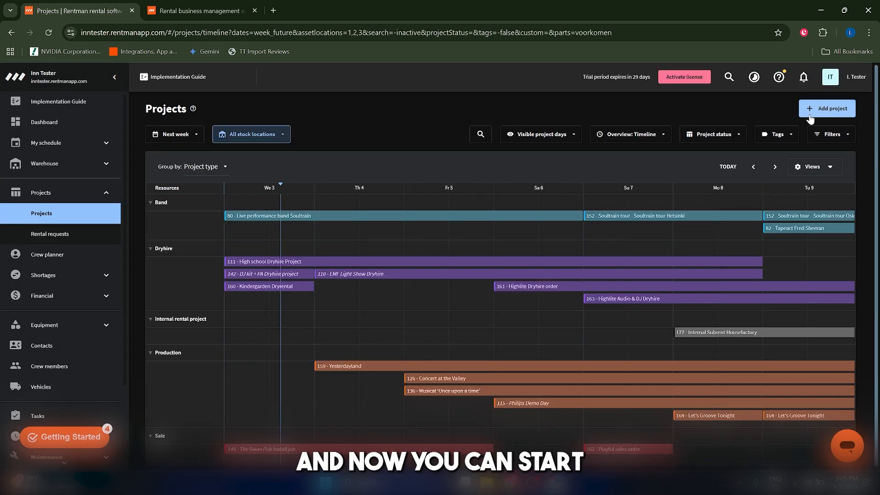
{"action": "left_click", "coordinate": [813, 109]}
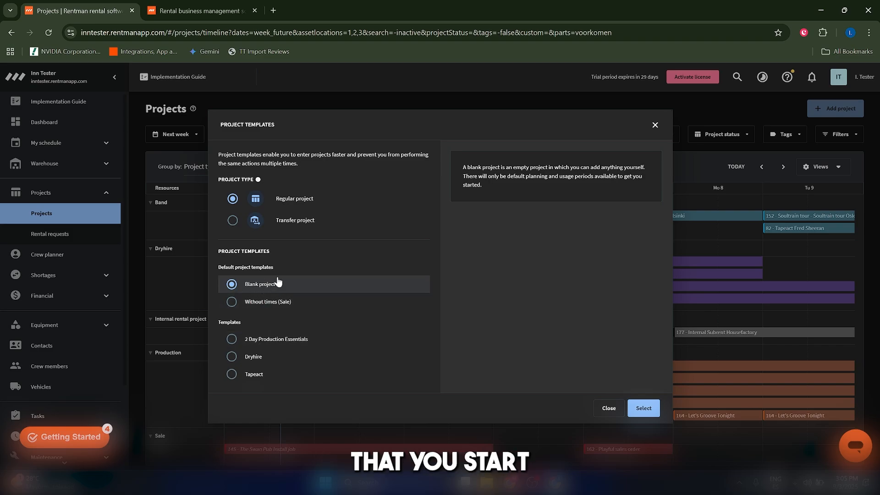
{"action": "left_click", "coordinate": [642, 408]}
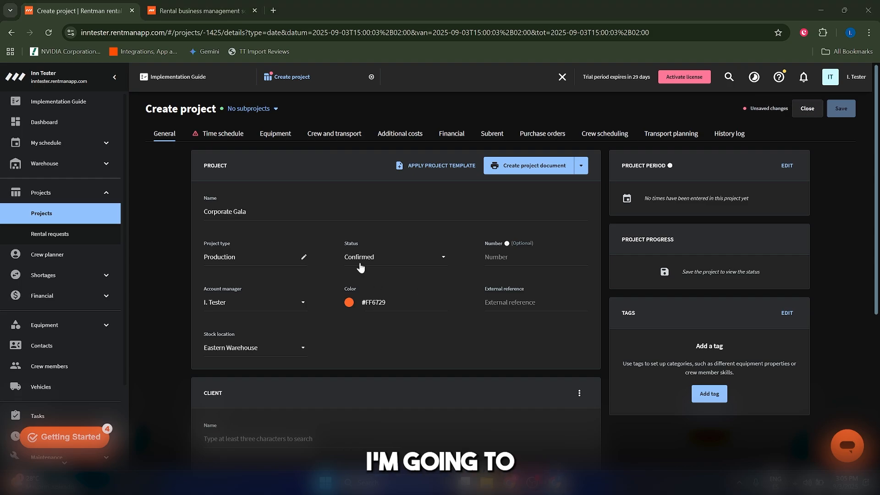
Name the project Corporate Gala and set its status to Confirmed.
{"action": "left_click", "coordinate": [360, 265]}
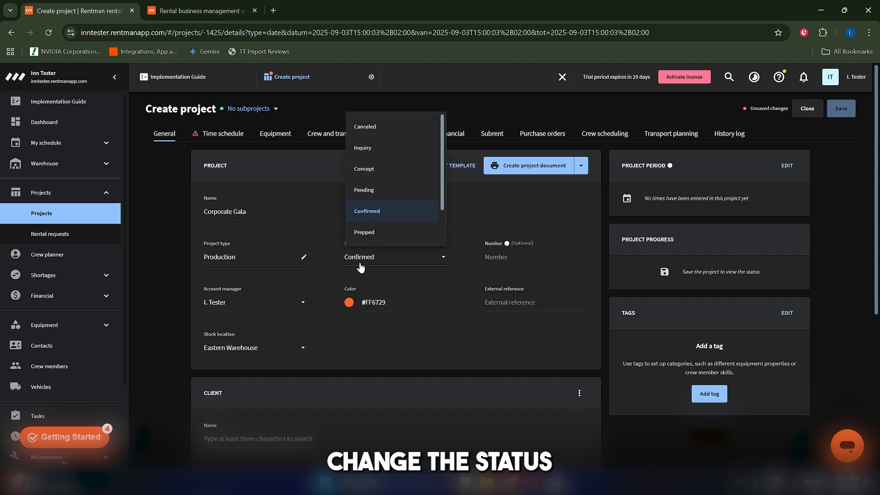
{"action": "left_click", "coordinate": [370, 218]}
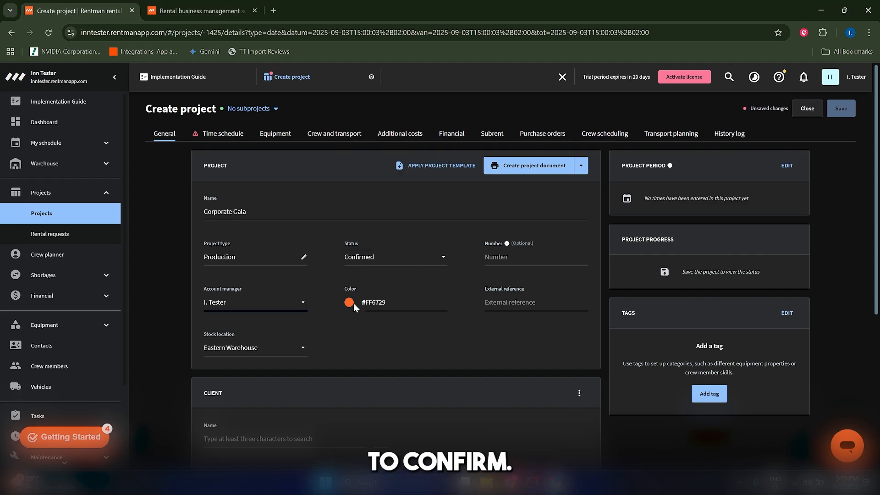
Keep the logged-in user as account manager and enter the client's name.
{"action": "left_click", "coordinate": [267, 311]}
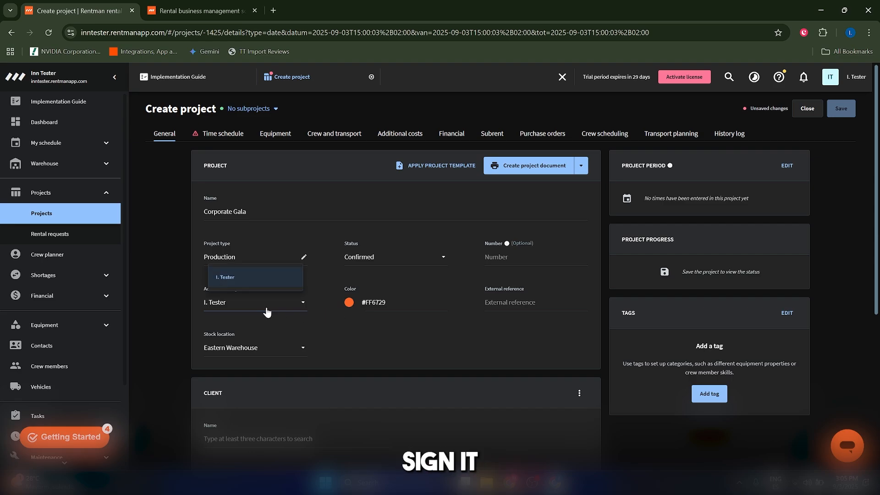
{"action": "left_click", "coordinate": [263, 314]}
{"action": "scroll", "coordinate": [391, 329], "scroll_direction": "down", "scroll_amount": 2}
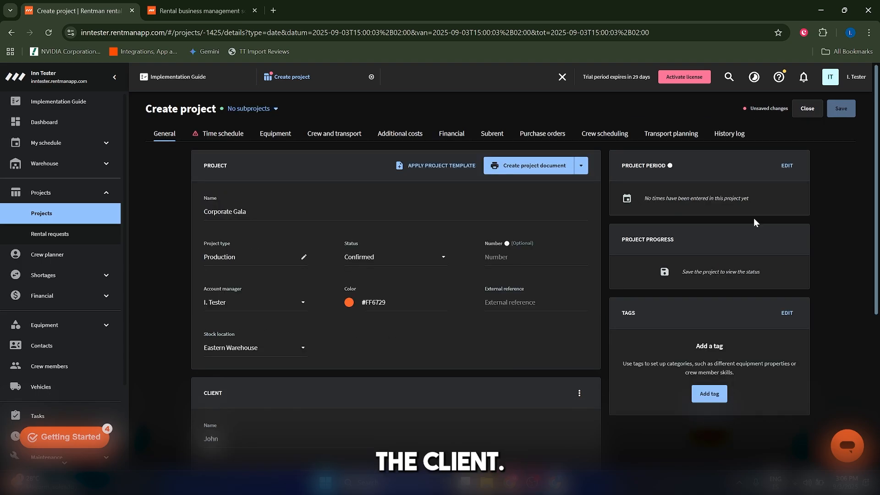
Set the usage period to start on 03-09-2025 at 09:00.
{"action": "left_click", "coordinate": [787, 166]}
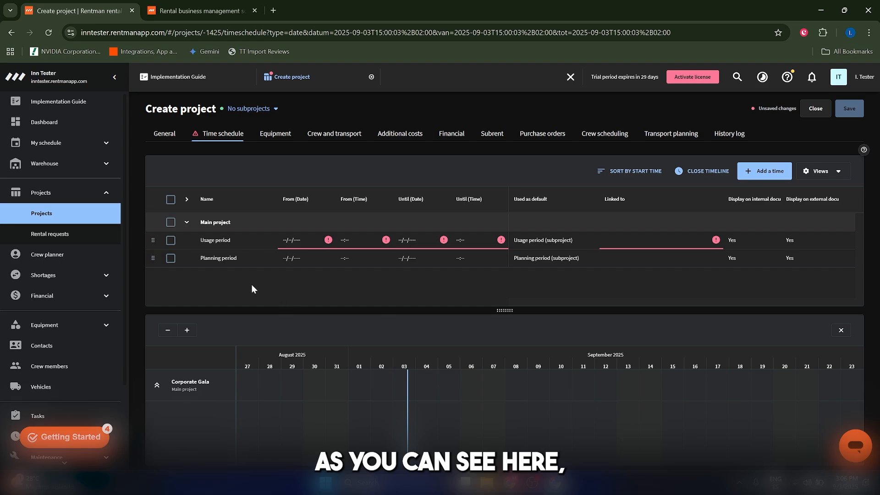
{"action": "left_click", "coordinate": [285, 240]}
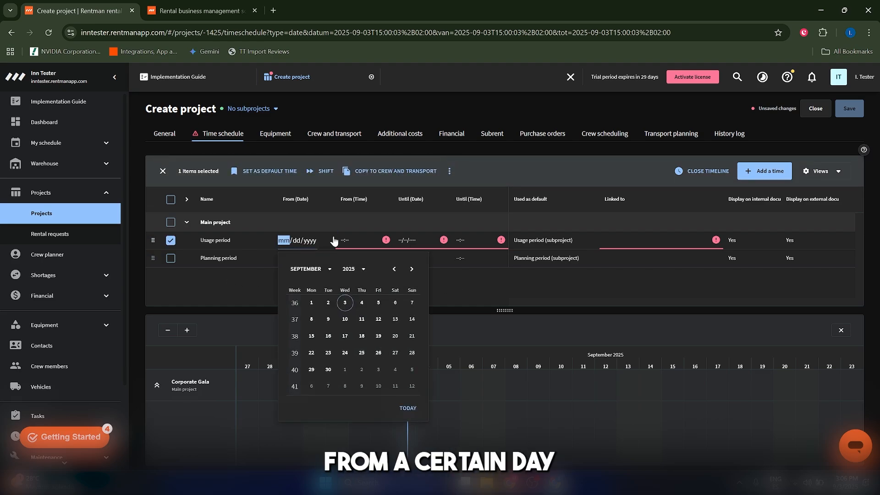
{"action": "left_click", "coordinate": [334, 240]}
{"action": "left_click", "coordinate": [285, 242]}
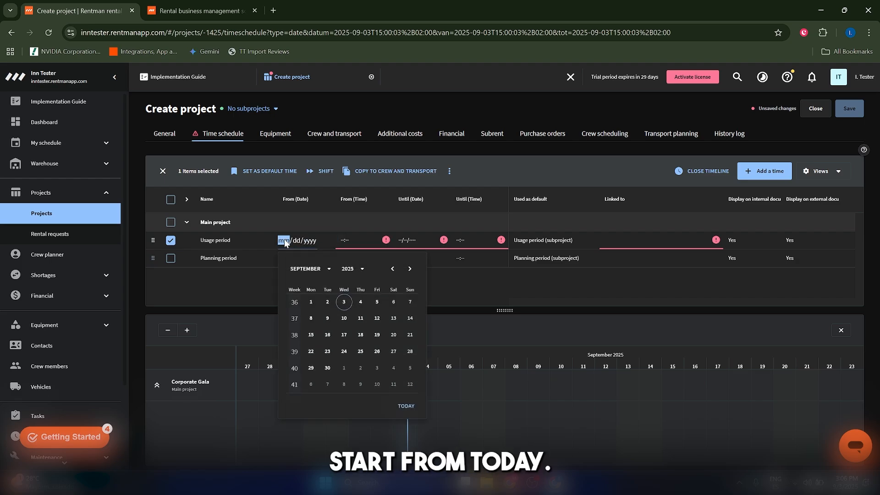
{"action": "left_click", "coordinate": [345, 304]}
{"action": "left_click", "coordinate": [348, 244]}
{"action": "type", "text": "9:00"}
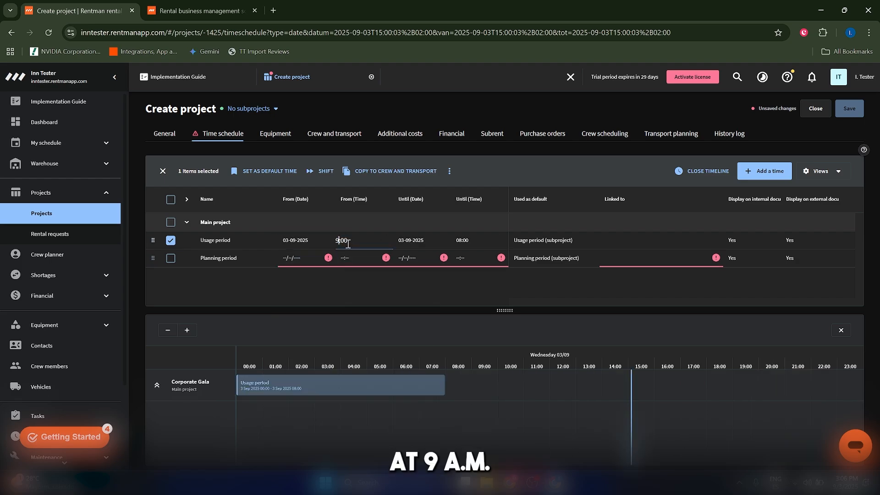
Set the usage period to end on 05-09-2025 at 09:00.
{"action": "left_click", "coordinate": [409, 240]}
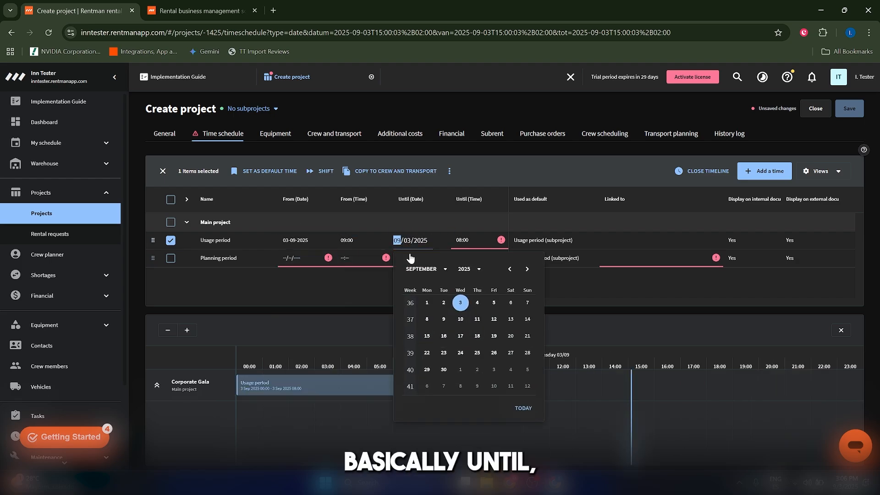
{"action": "left_click", "coordinate": [494, 303]}
{"action": "left_click", "coordinate": [461, 239]}
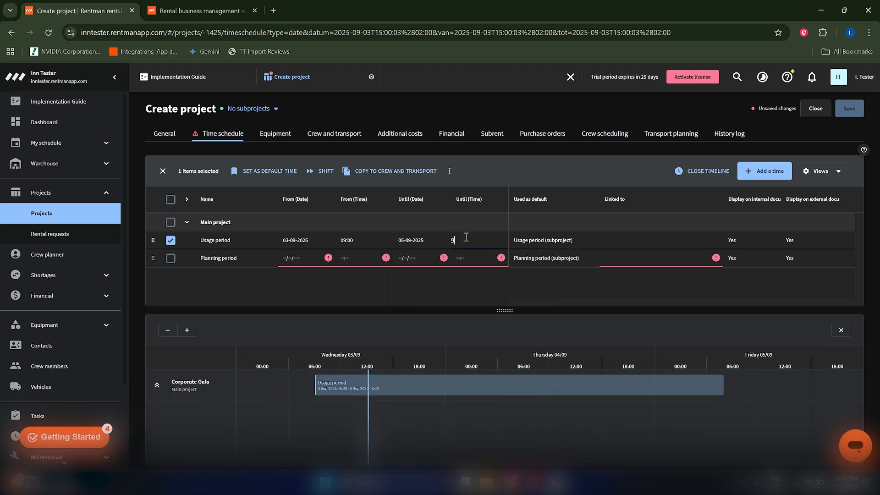
{"action": "type", "text": "9:00"}
{"action": "key", "text": "Return"}
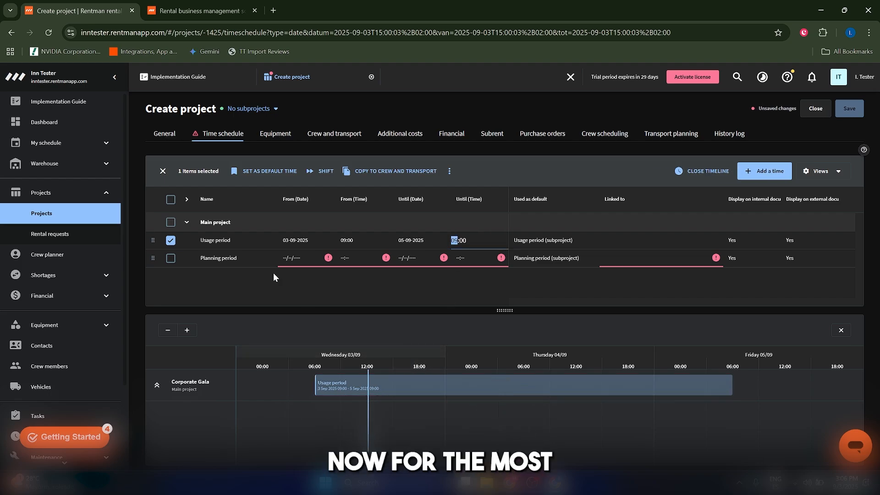
Open the Equipment tab and browse the equipment catalogue and its Audio folder.
{"action": "left_click", "coordinate": [280, 137]}
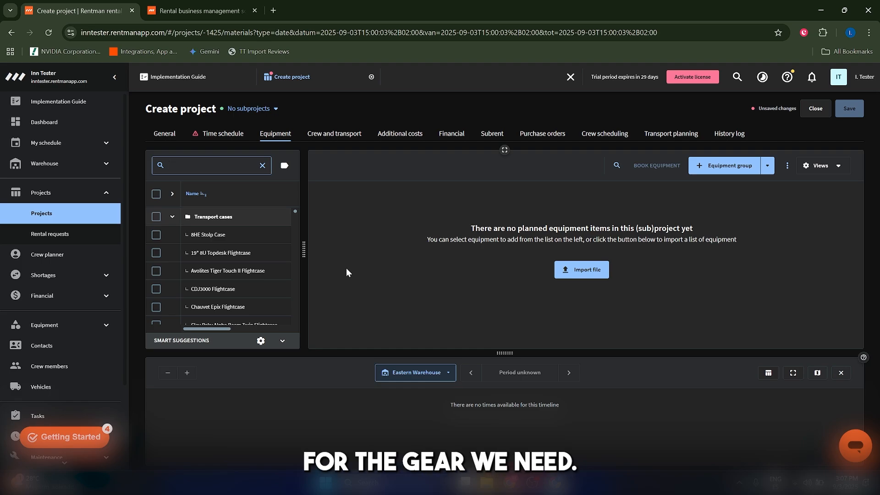
{"action": "scroll", "coordinate": [236, 276], "scroll_direction": "down", "scroll_amount": 8}
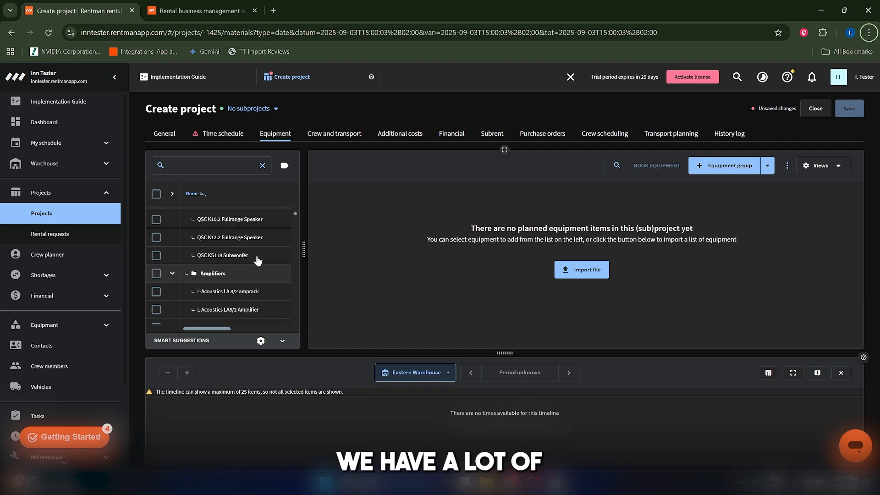
{"action": "scroll", "coordinate": [254, 271], "scroll_direction": "down", "scroll_amount": 5}
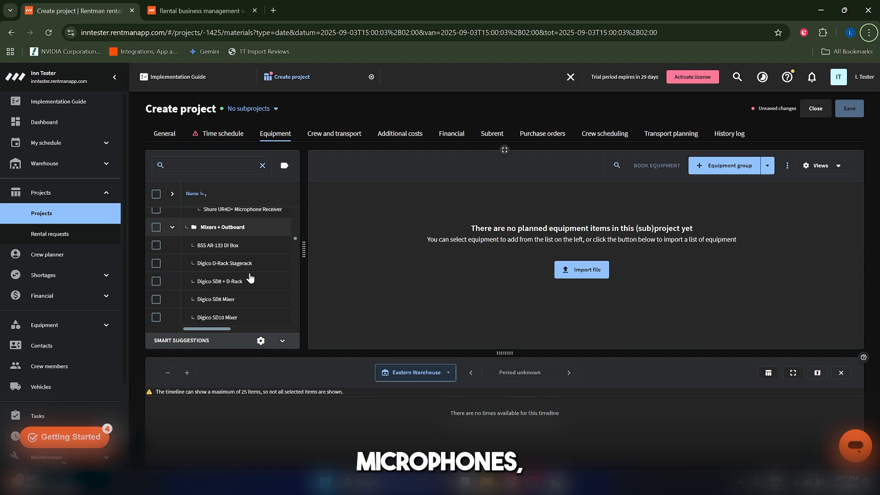
{"action": "scroll", "coordinate": [250, 280], "scroll_direction": "up", "scroll_amount": 12}
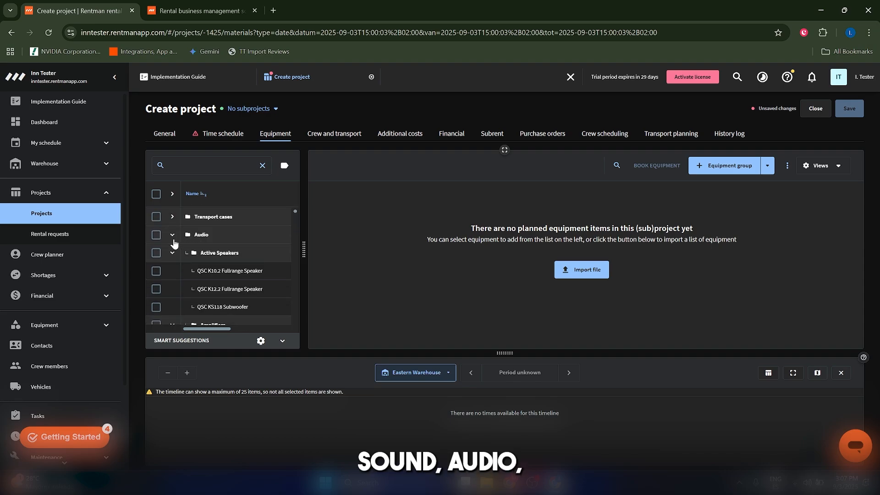
{"action": "left_click", "coordinate": [173, 236]}
{"action": "left_click", "coordinate": [172, 235]}
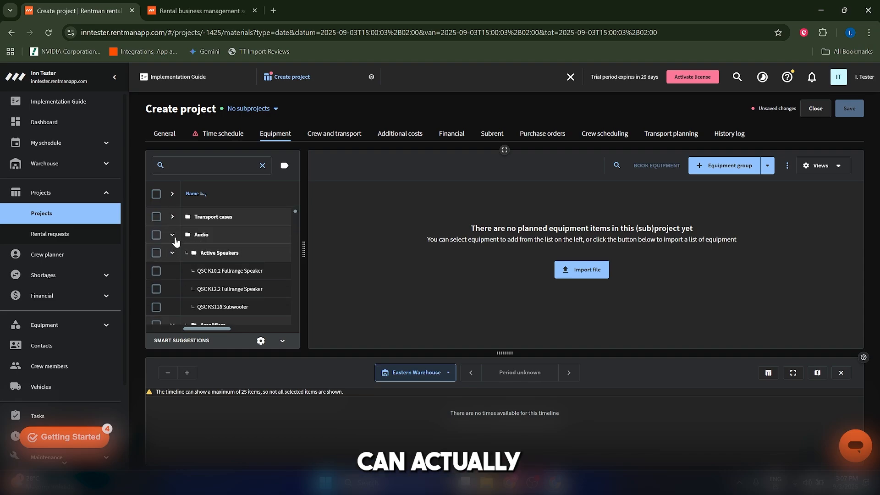
{"action": "scroll", "coordinate": [202, 263], "scroll_direction": "down", "scroll_amount": 1}
{"action": "scroll", "coordinate": [197, 270], "scroll_direction": "up", "scroll_amount": 1}
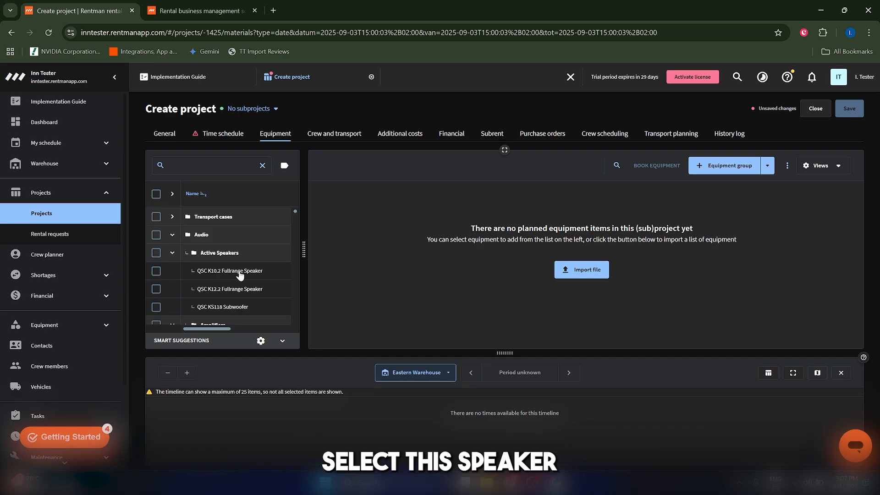
Select the QSC K10.2 Fullrange Speaker and add it to the project.
{"action": "left_click", "coordinate": [235, 275]}
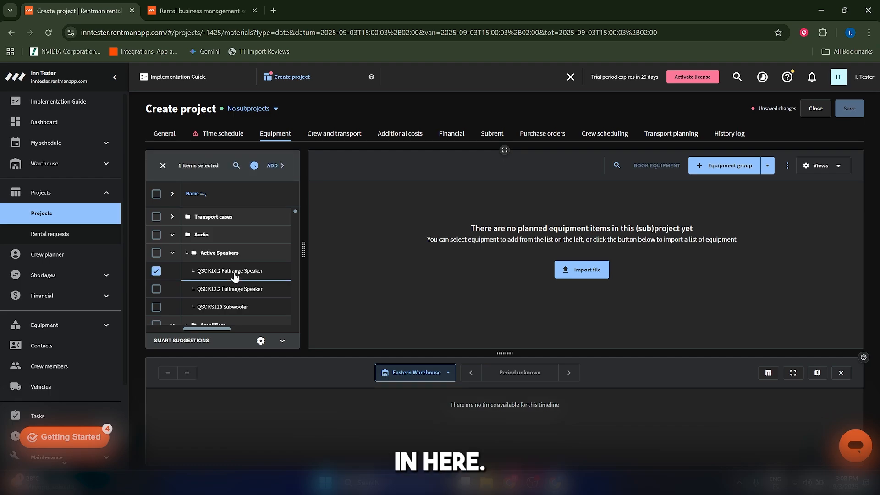
{"action": "left_click", "coordinate": [274, 166]}
{"action": "left_click", "coordinate": [603, 157]}
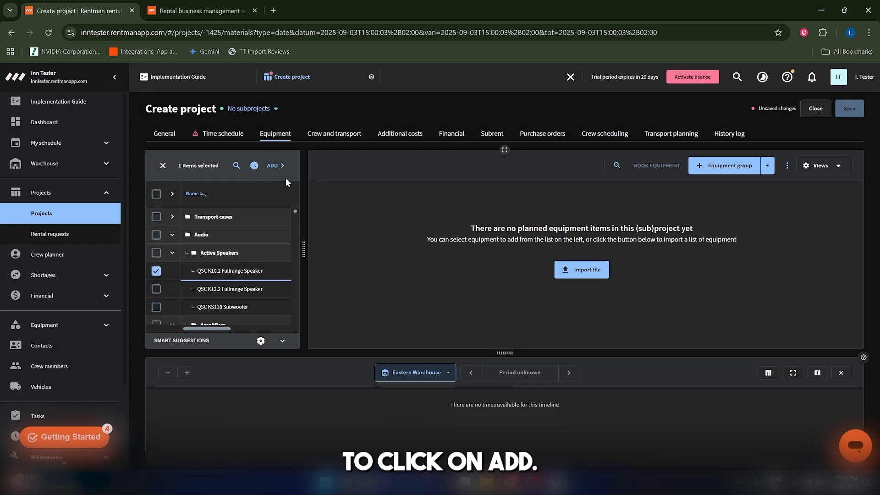
{"action": "left_click", "coordinate": [274, 166]}
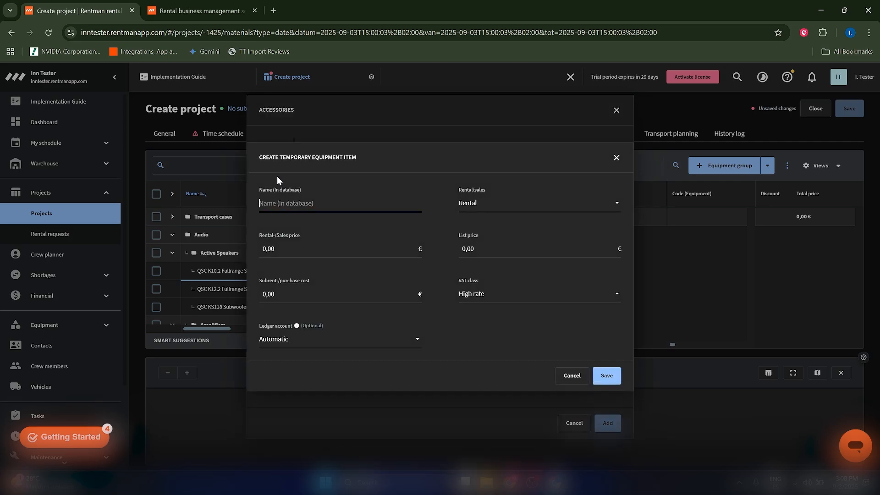
Finish adding the speaker through the accessories dialog, closing the temporary equipment item popups.
{"action": "left_click", "coordinate": [615, 157]}
{"action": "left_click", "coordinate": [462, 174]}
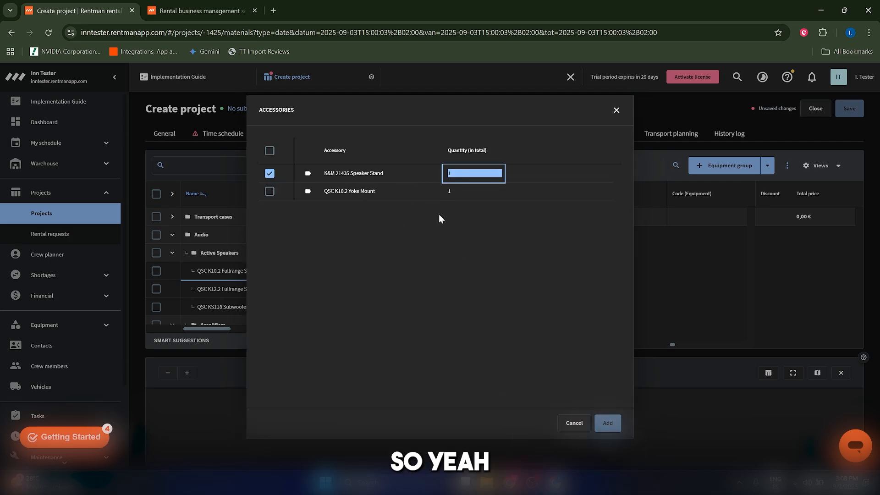
{"action": "left_click", "coordinate": [431, 192]}
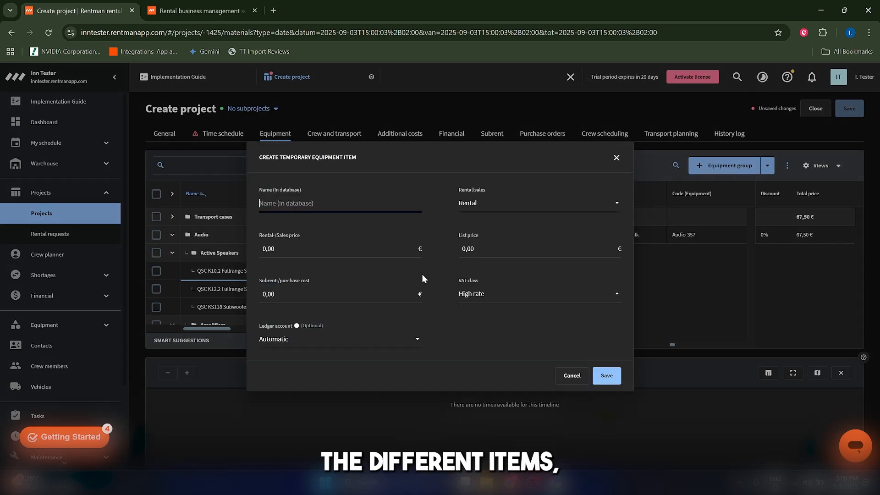
{"action": "left_click", "coordinate": [616, 158]}
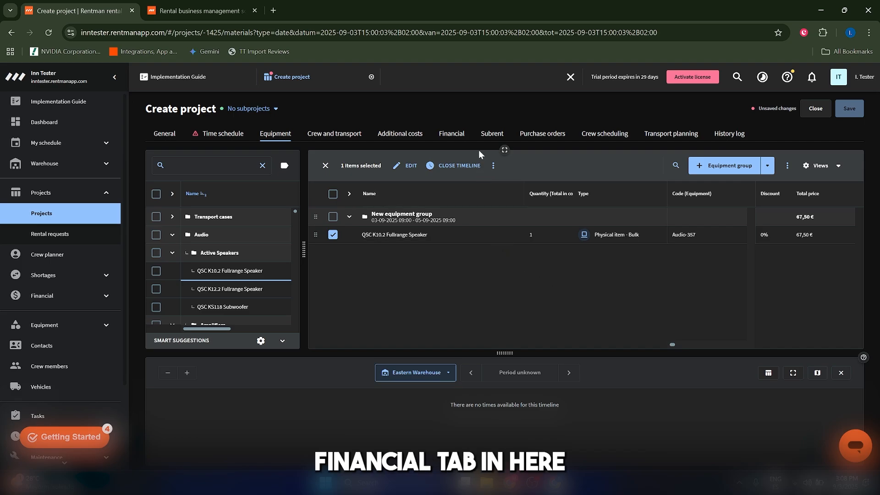
Open the project's Financial tab and review its overview.
{"action": "left_click", "coordinate": [463, 138]}
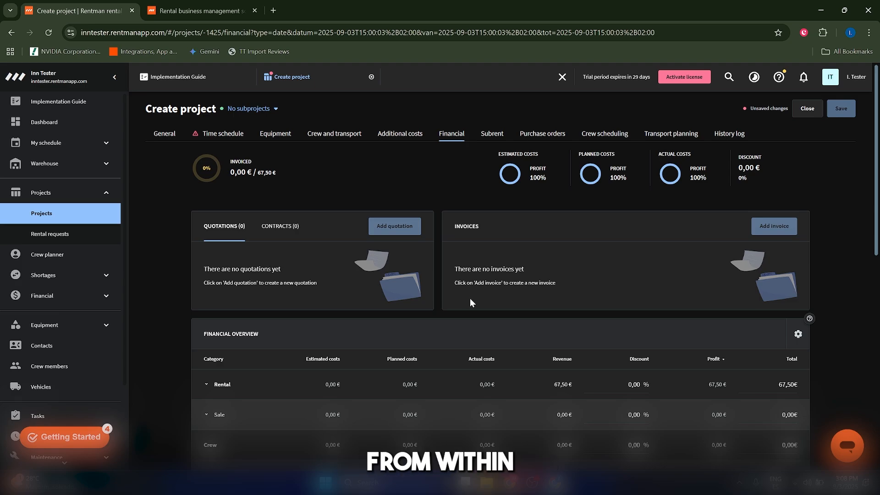
{"action": "scroll", "coordinate": [303, 257], "scroll_direction": "down", "scroll_amount": 1}
{"action": "scroll", "coordinate": [336, 263], "scroll_direction": "up", "scroll_amount": 1}
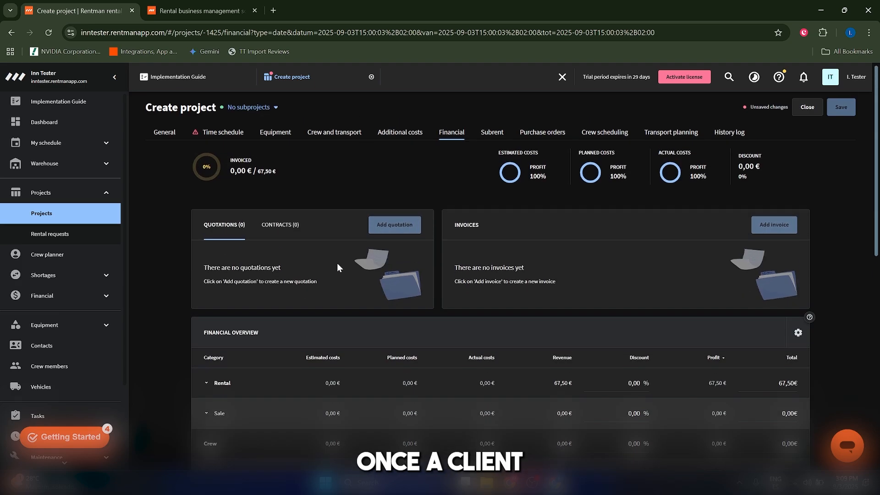
Open the Equipment overview and dismiss the help video popup.
{"action": "left_click", "coordinate": [69, 326]}
{"action": "left_click", "coordinate": [51, 347]}
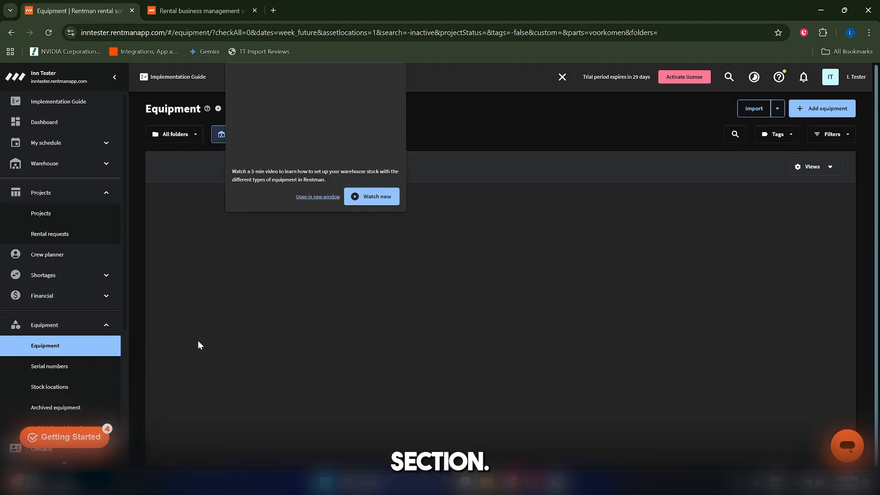
{"action": "left_click", "coordinate": [515, 147]}
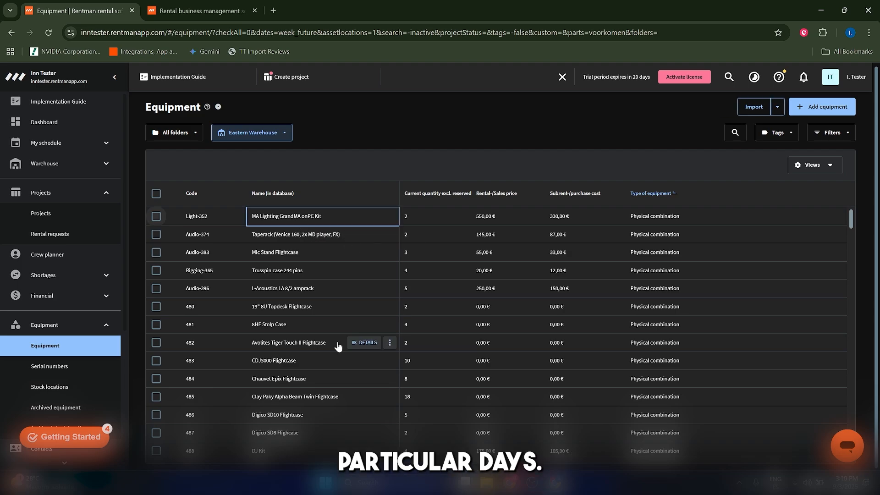
Open the availability timeline of the Taperack (Venice 160, 2x MD player, FX) and examine its warehouse stock and project rows.
{"action": "left_click", "coordinate": [296, 234]}
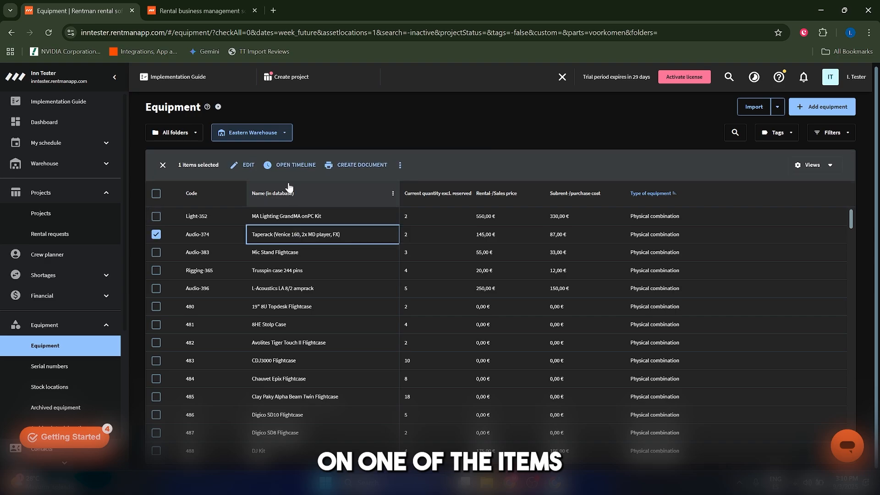
{"action": "left_click", "coordinate": [292, 166]}
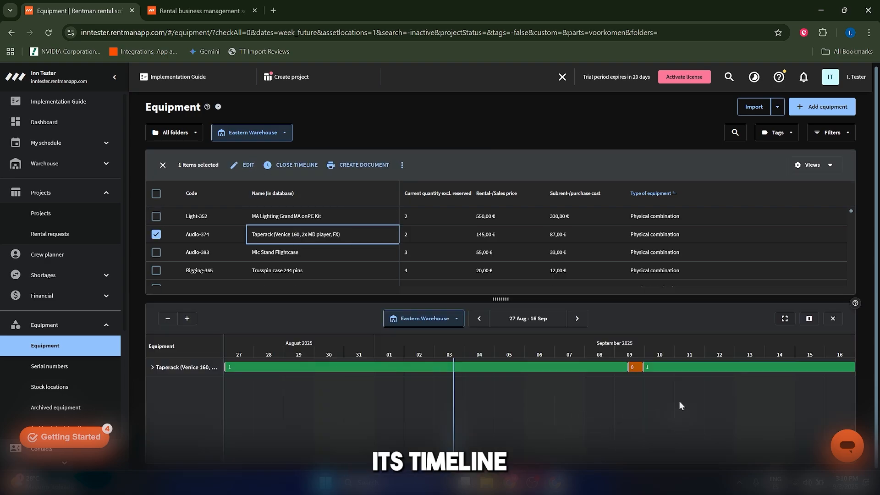
{"action": "mouse_move", "coordinate": [636, 368]}
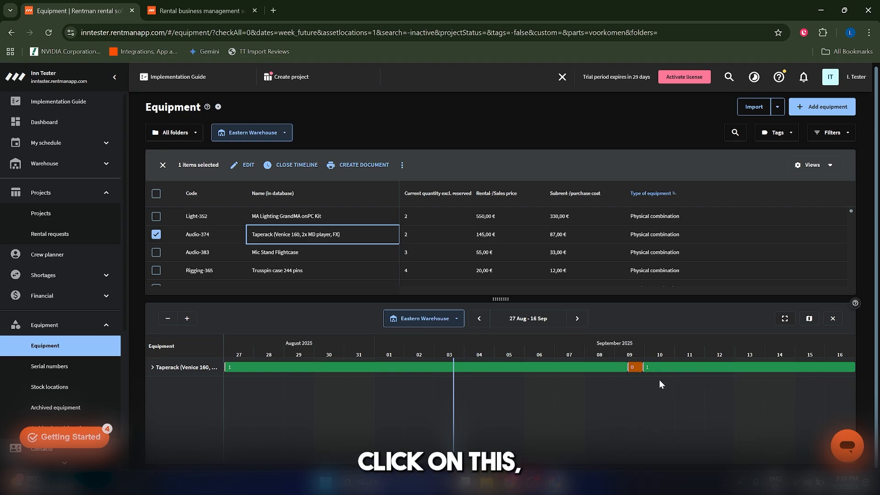
{"action": "left_click", "coordinate": [633, 374]}
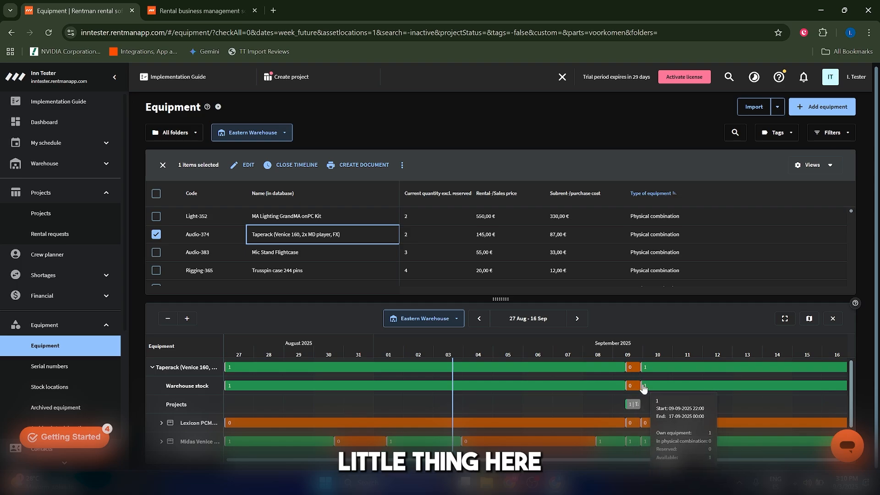
{"action": "scroll", "coordinate": [630, 403], "scroll_direction": "down", "scroll_amount": 2}
{"action": "scroll", "coordinate": [629, 411], "scroll_direction": "up", "scroll_amount": 2}
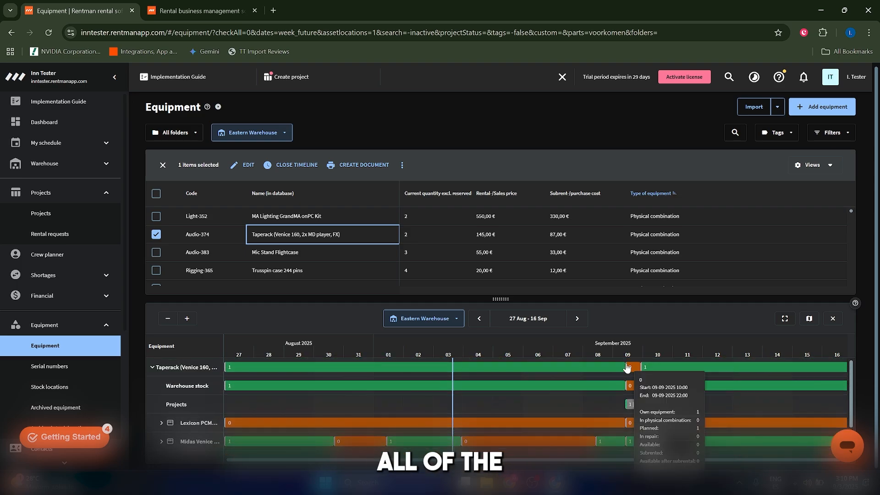
{"action": "scroll", "coordinate": [644, 400], "scroll_direction": "down", "scroll_amount": 2}
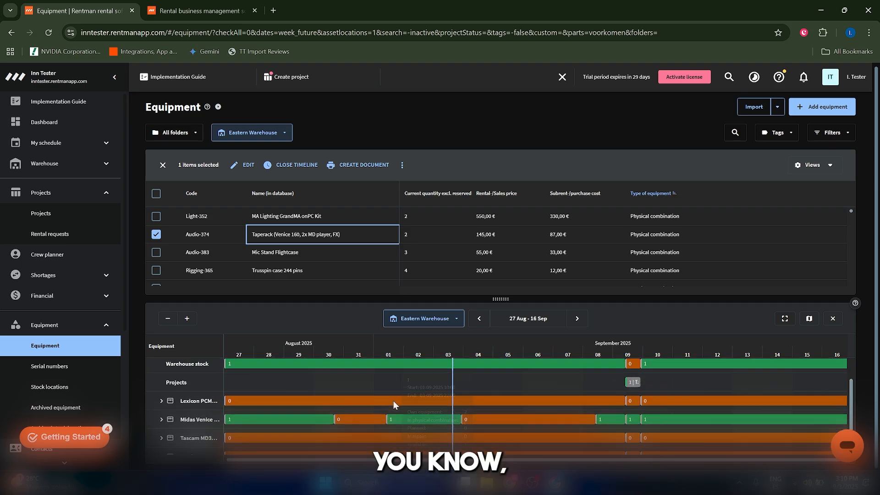
{"action": "scroll", "coordinate": [623, 399], "scroll_direction": "up", "scroll_amount": 2}
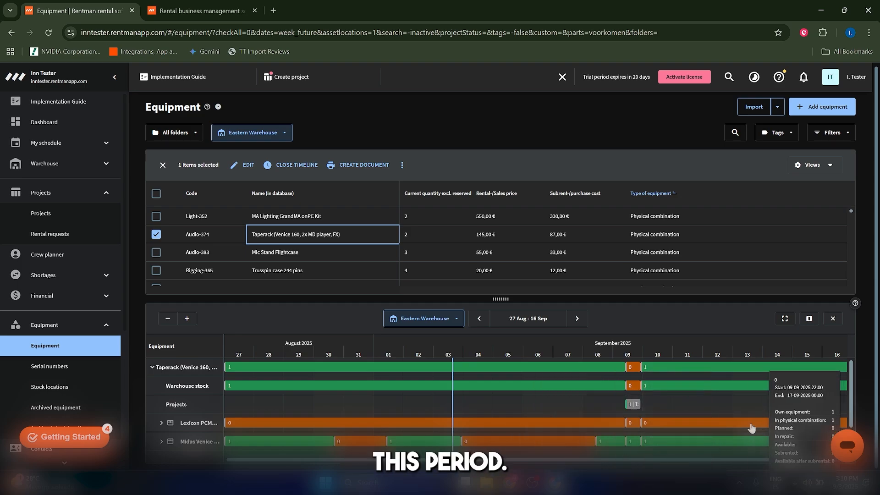
{"action": "scroll", "coordinate": [712, 405], "scroll_direction": "down", "scroll_amount": 2}
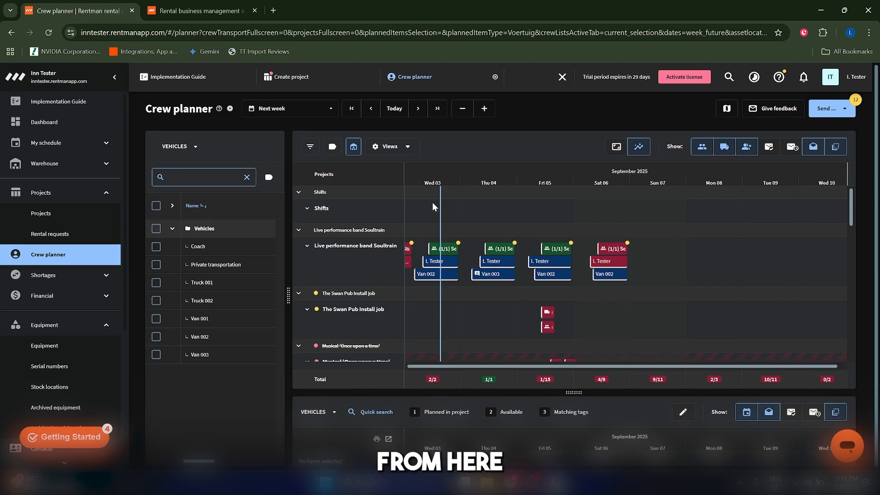
Scroll through the Crew planner's scheduled projects for next week.
{"action": "scroll", "coordinate": [496, 261], "scroll_direction": "down", "scroll_amount": 1}
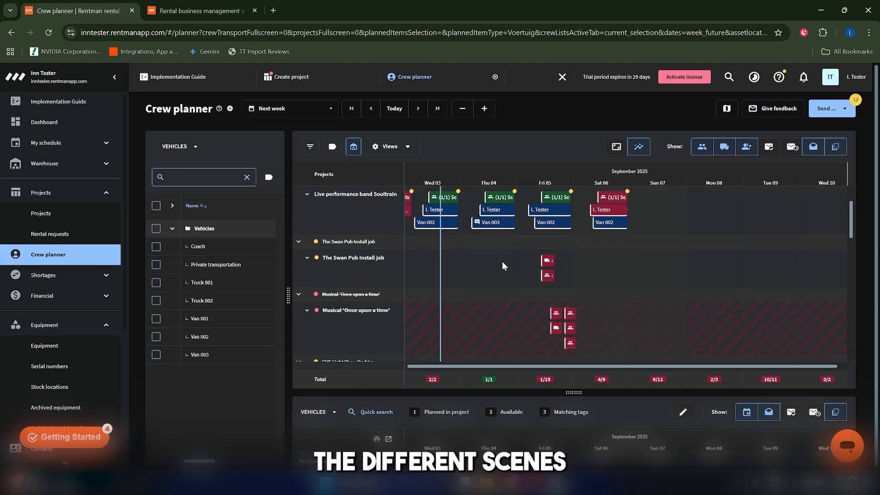
{"action": "scroll", "coordinate": [527, 264], "scroll_direction": "down", "scroll_amount": 2}
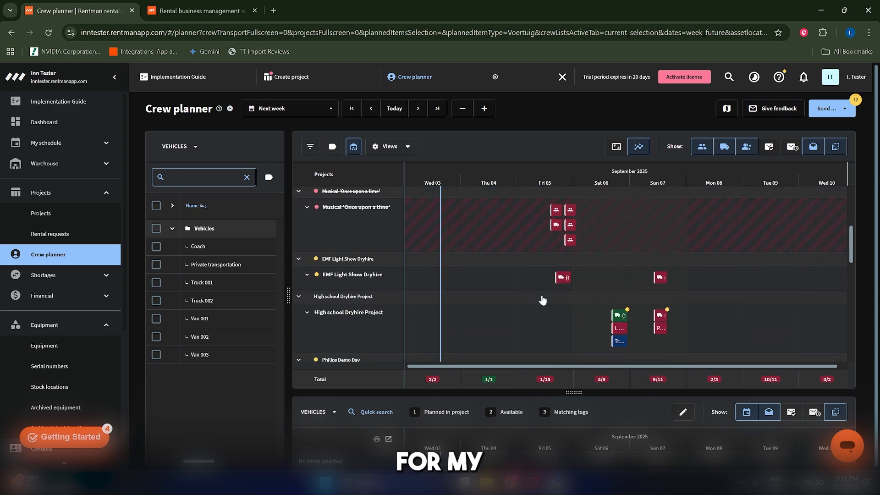
{"action": "scroll", "coordinate": [573, 300], "scroll_direction": "down", "scroll_amount": 2}
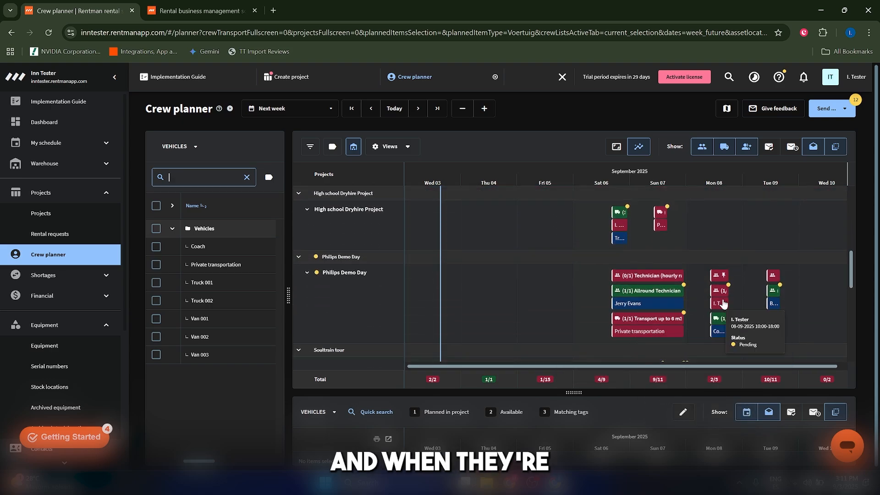
{"action": "mouse_move", "coordinate": [637, 279]}
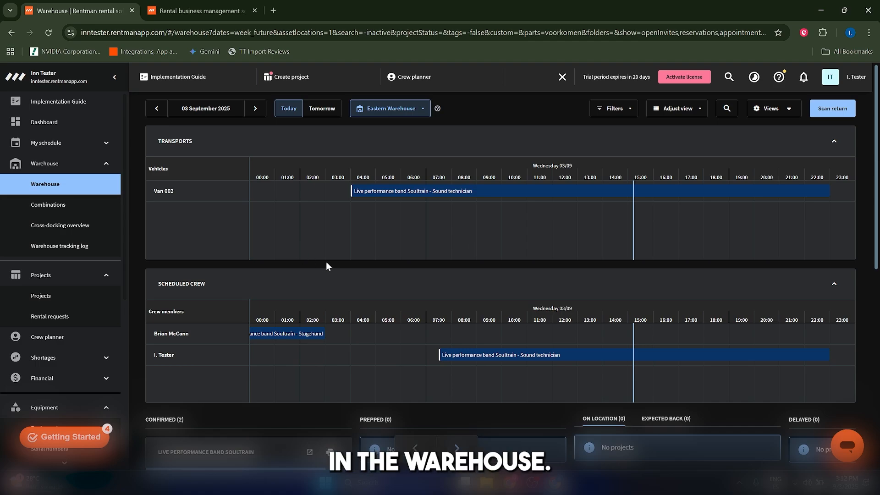
Open the Warehouse overview of today's transports and scheduled crew.
{"action": "left_click", "coordinate": [44, 186]}
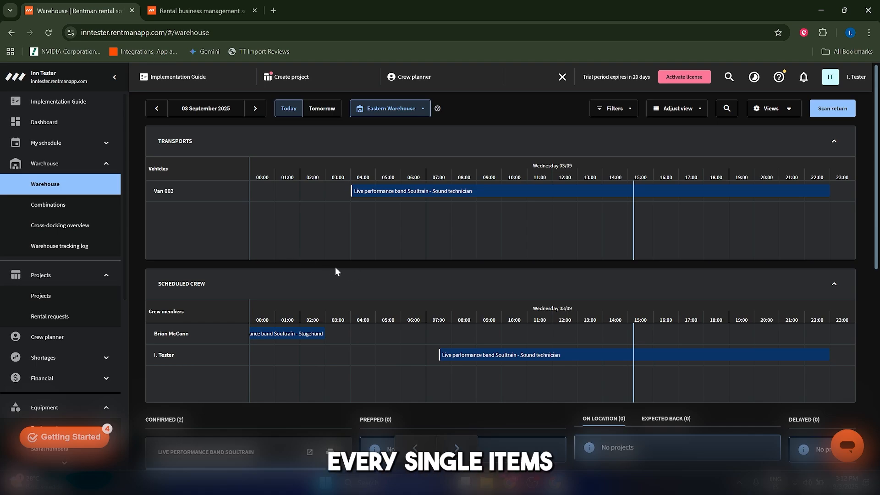
{"action": "mouse_move", "coordinate": [519, 362]}
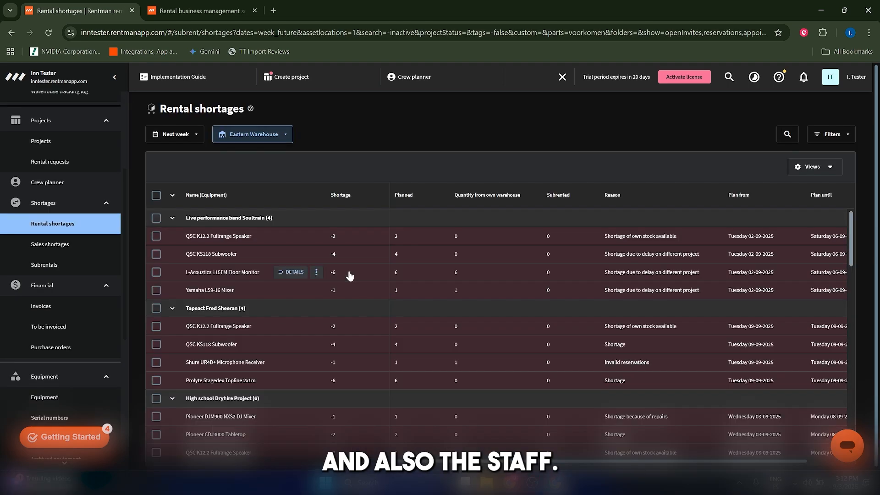
Open the Rental shortages list and review the shortages grouped by project.
{"action": "left_click", "coordinate": [53, 212]}
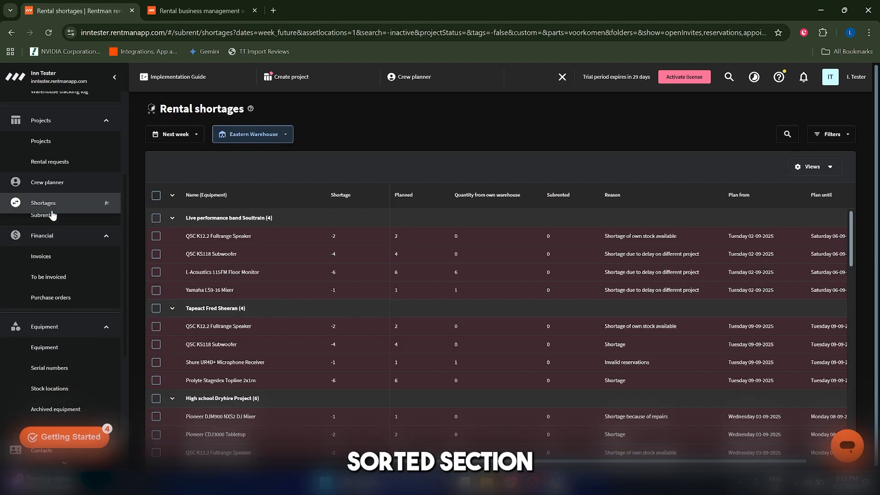
{"action": "left_click", "coordinate": [54, 205]}
{"action": "scroll", "coordinate": [508, 306], "scroll_direction": "down", "scroll_amount": 3}
{"action": "scroll", "coordinate": [506, 307], "scroll_direction": "up", "scroll_amount": 3}
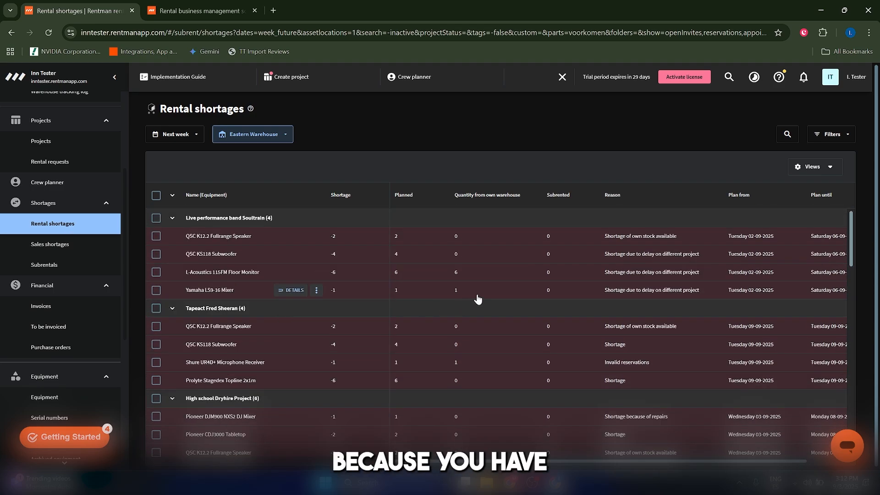
{"action": "scroll", "coordinate": [658, 279], "scroll_direction": "down", "scroll_amount": 2}
{"action": "scroll", "coordinate": [674, 285], "scroll_direction": "up", "scroll_amount": 2}
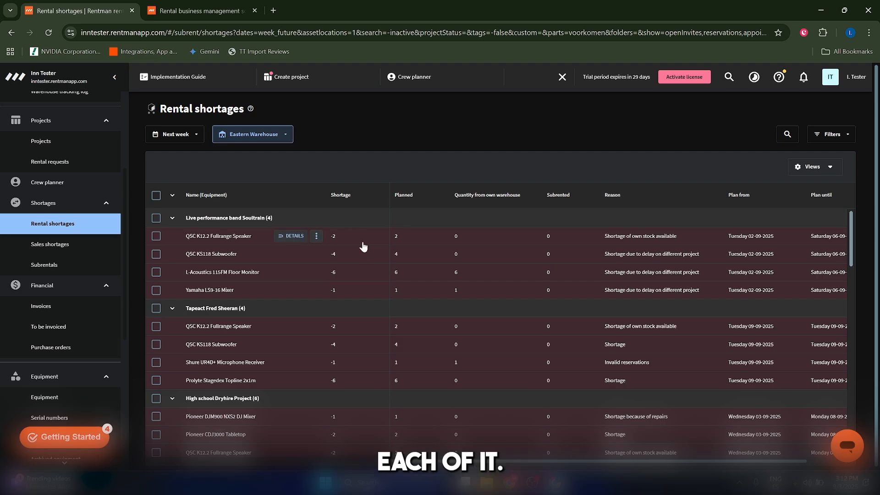
{"action": "scroll", "coordinate": [644, 253], "scroll_direction": "down", "scroll_amount": 15}
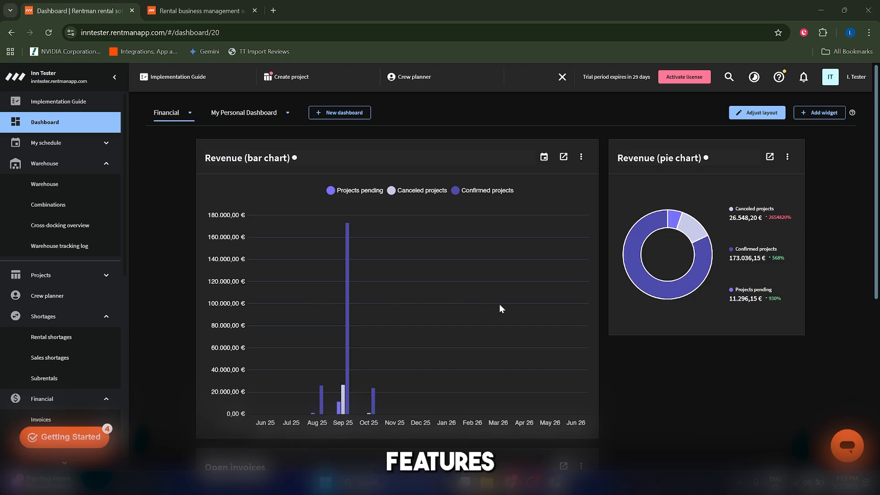
Review the Financial dashboard's revenue charts and open invoices.
{"action": "scroll", "coordinate": [622, 377], "scroll_direction": "down", "scroll_amount": 5}
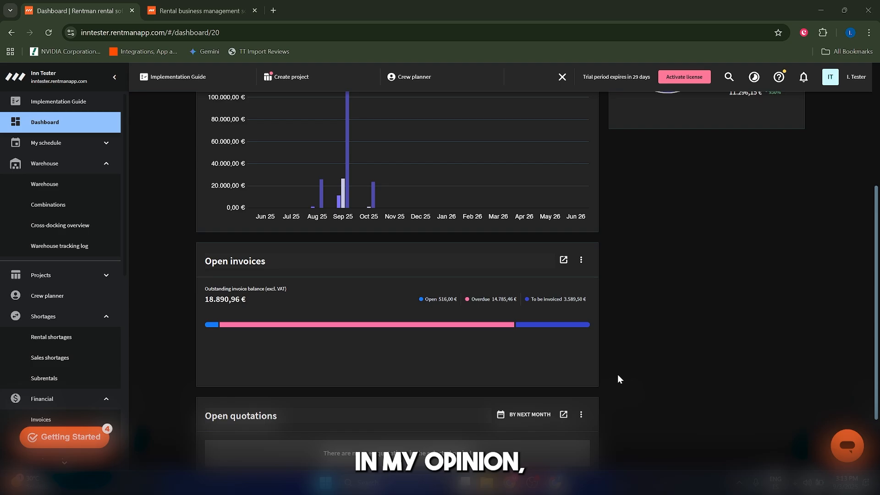
{"action": "scroll", "coordinate": [300, 249], "scroll_direction": "up", "scroll_amount": 5}
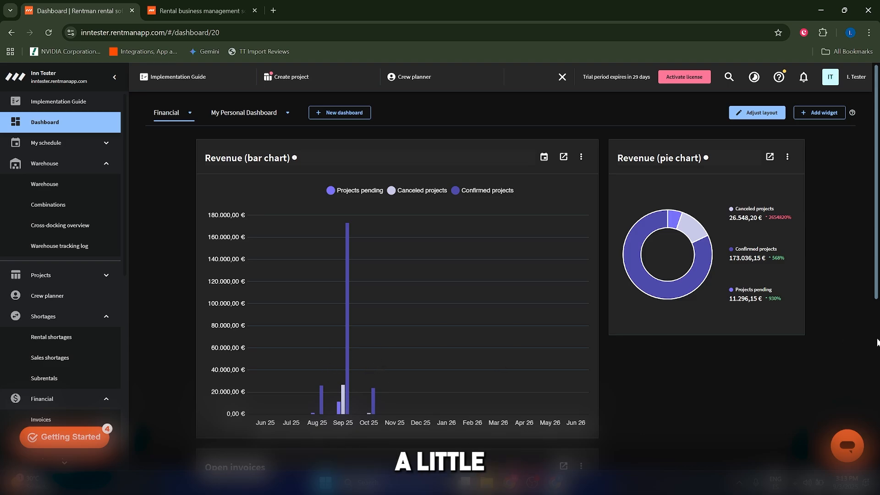
{"action": "scroll", "coordinate": [573, 379], "scroll_direction": "down", "scroll_amount": 5}
{"action": "scroll", "coordinate": [574, 379], "scroll_direction": "up", "scroll_amount": 5}
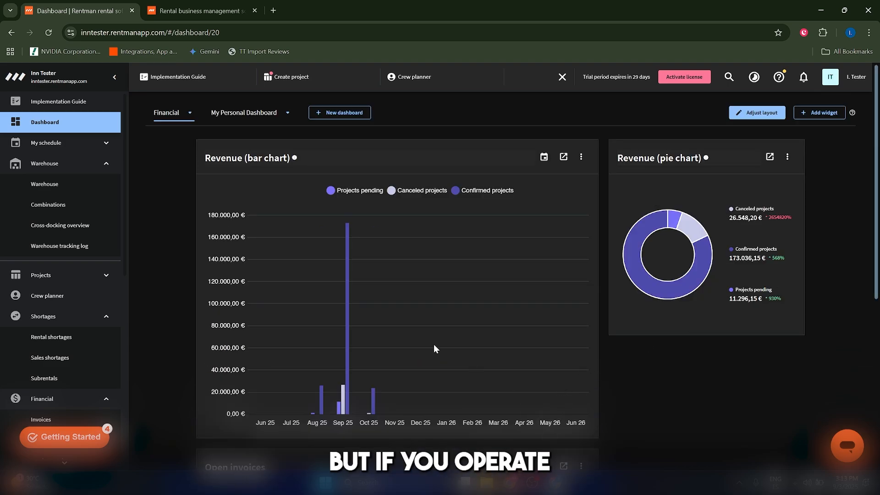